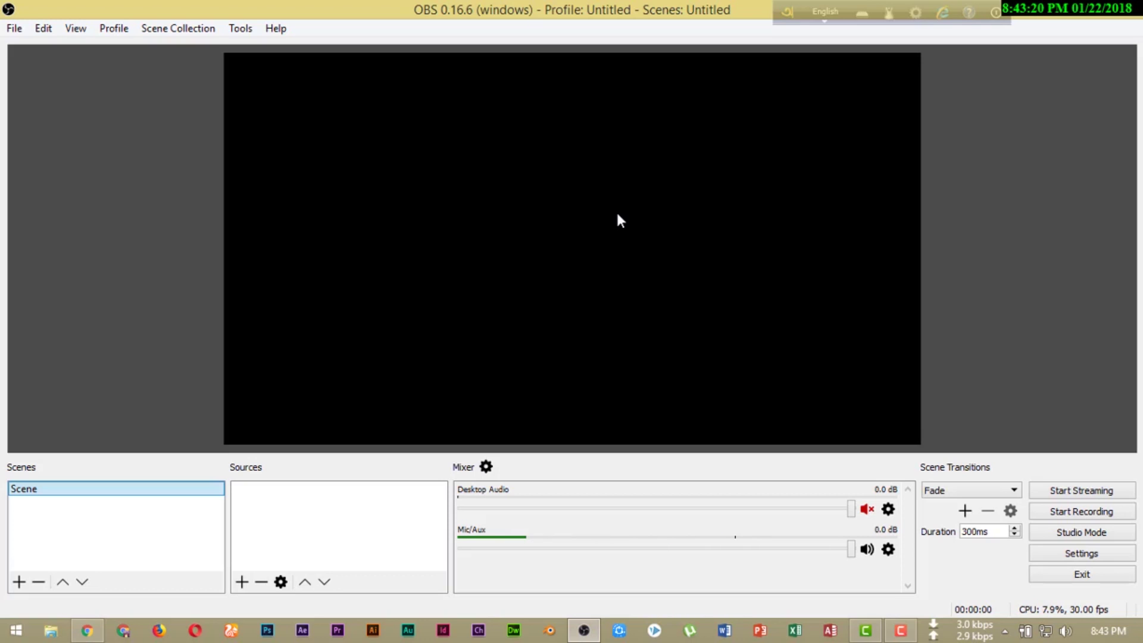
# Add a new scene to the scene list, named Scene 1.
pyautogui.rightClick(77, 542)
pyautogui.click(117, 552)
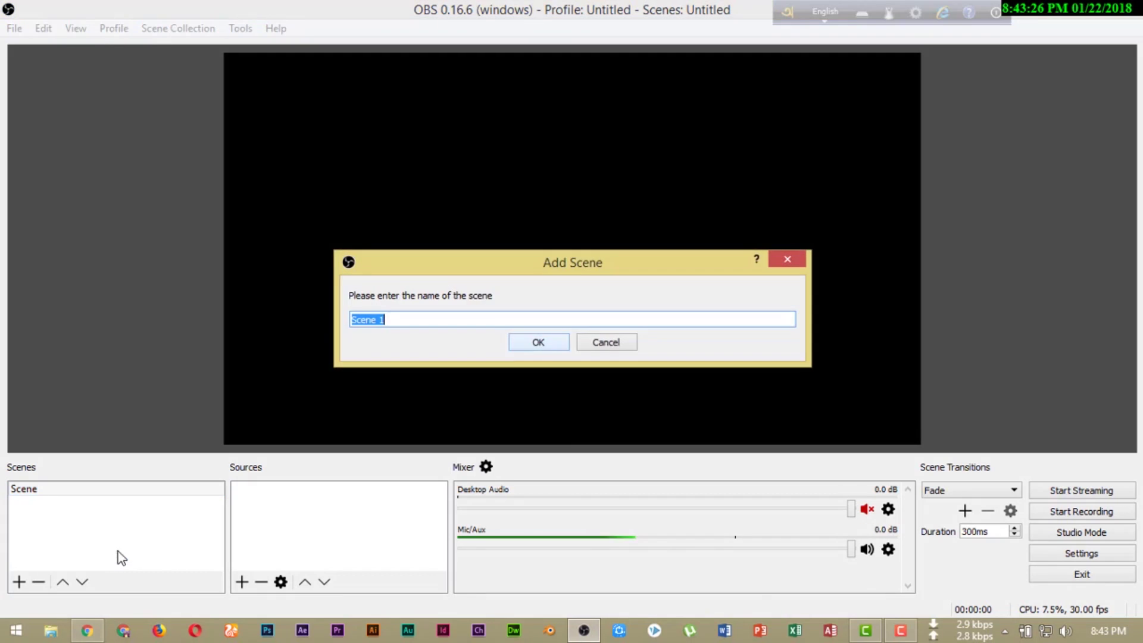
pyautogui.click(539, 343)
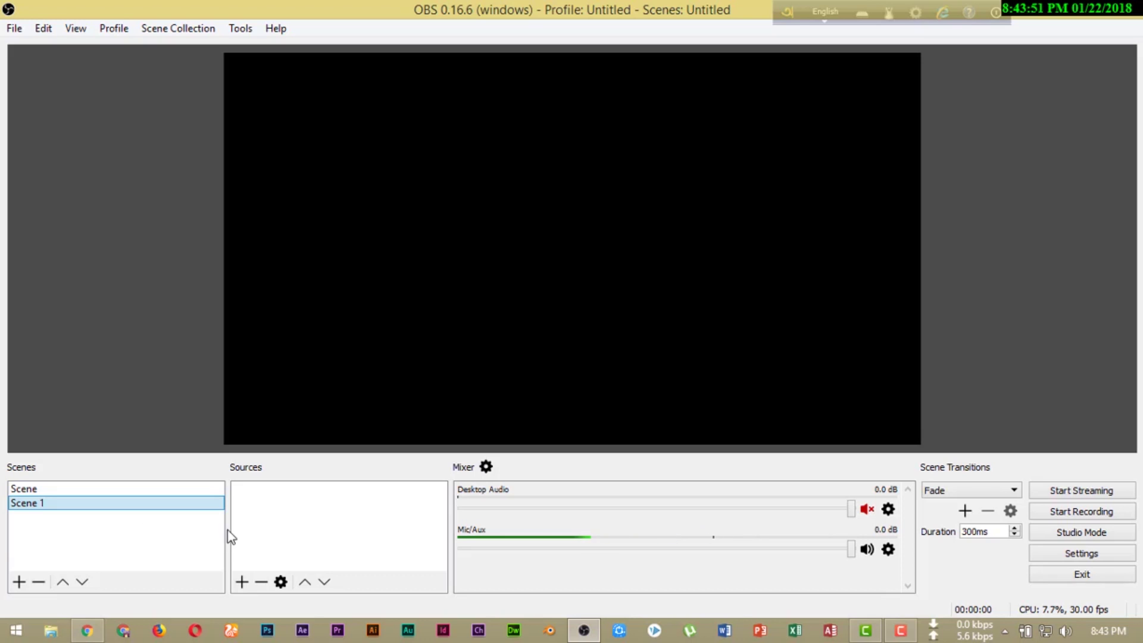
# Add a new visible Display Capture source to Scene 1, capturing Display 0 at 1366x768 with the cursor included.
pyautogui.rightClick(283, 515)
pyautogui.moveTo(339, 534)
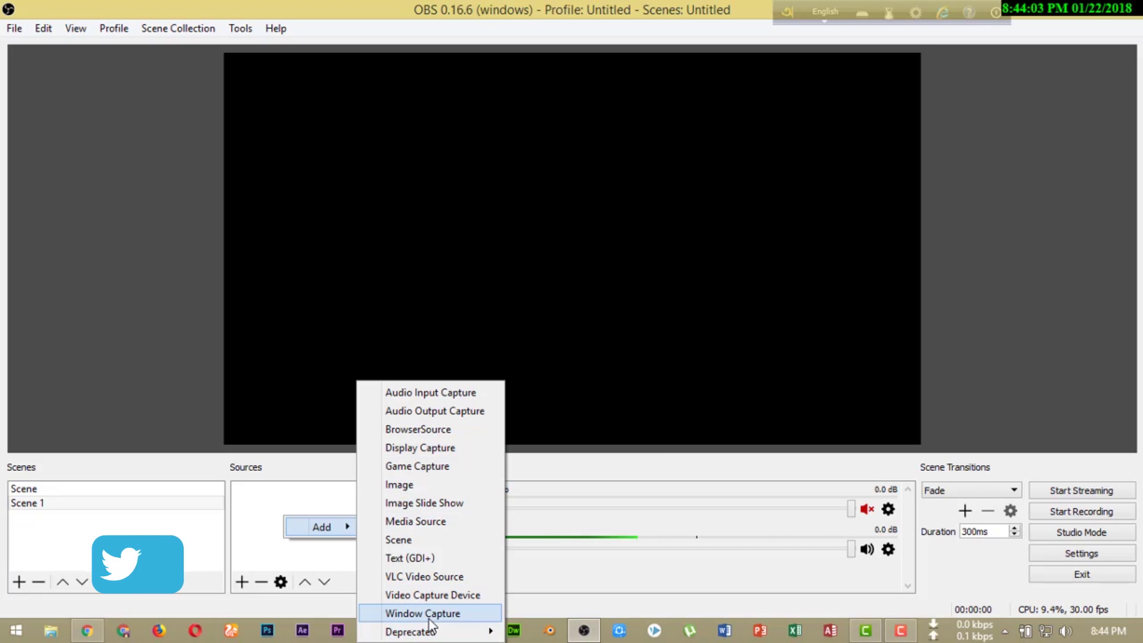
pyautogui.click(428, 448)
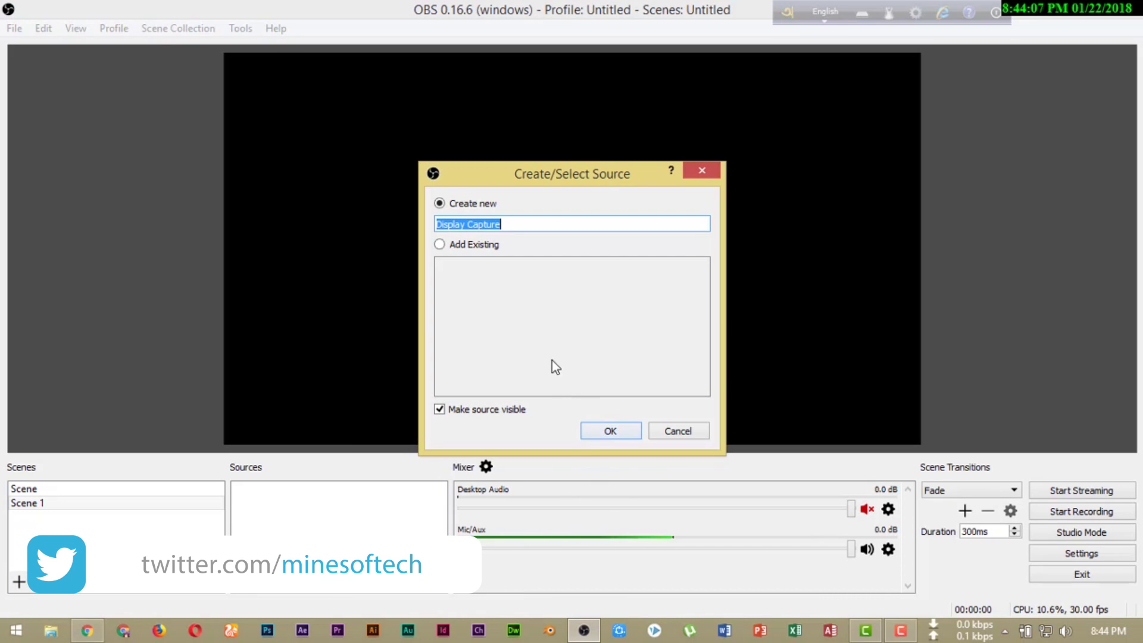
pyautogui.click(605, 430)
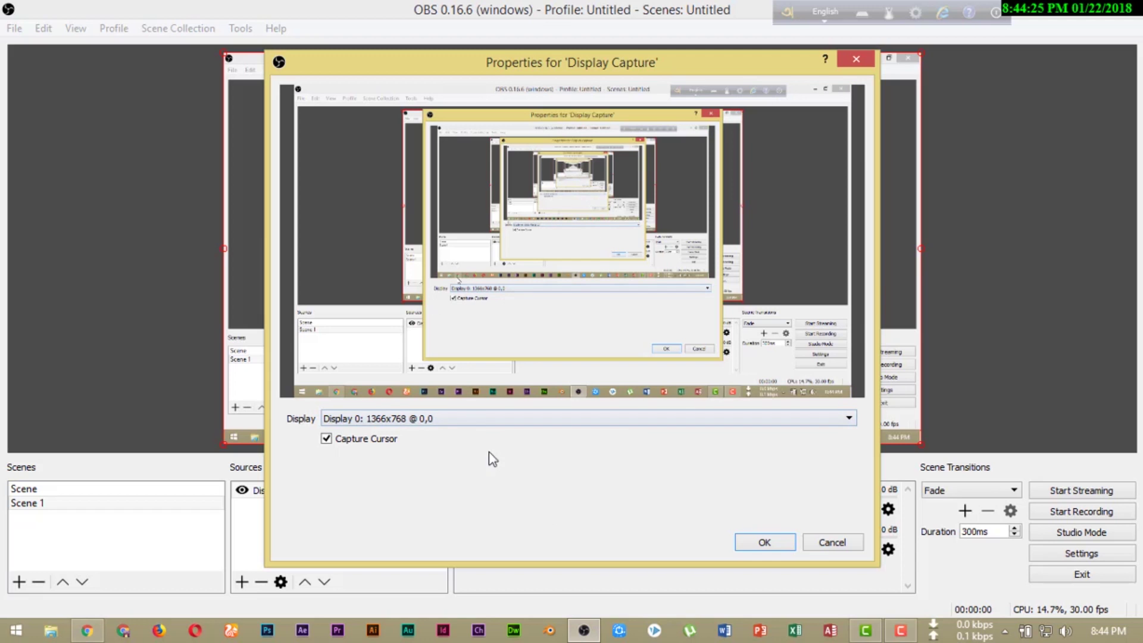
pyautogui.click(777, 539)
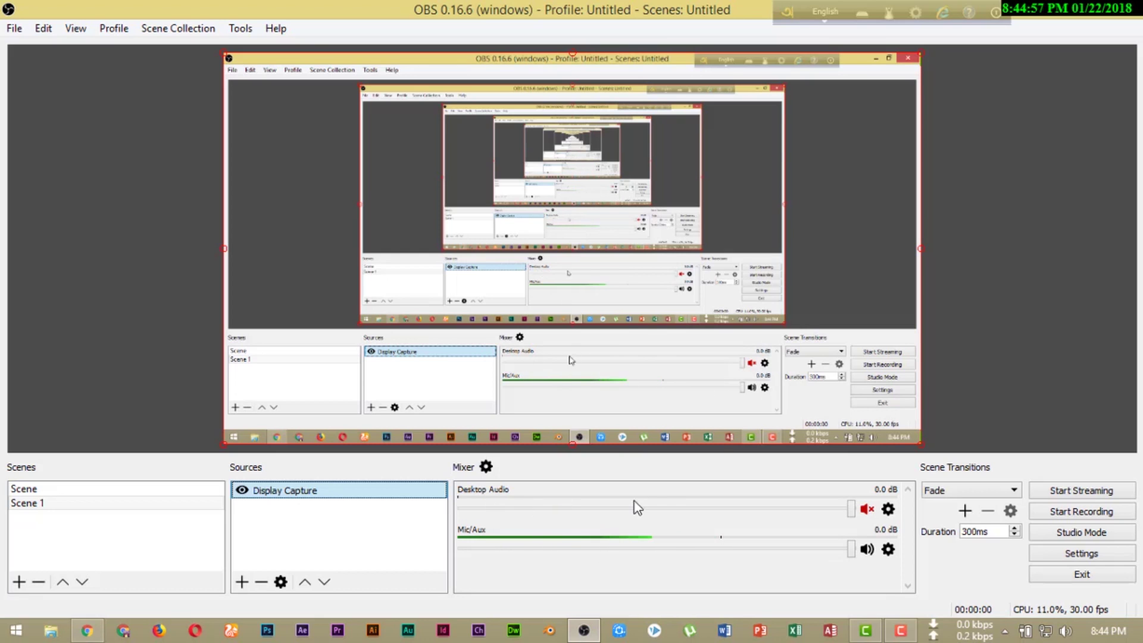
# Toggle the Desktop Audio channel's mute on and off in the mixer.
pyautogui.click(867, 510)
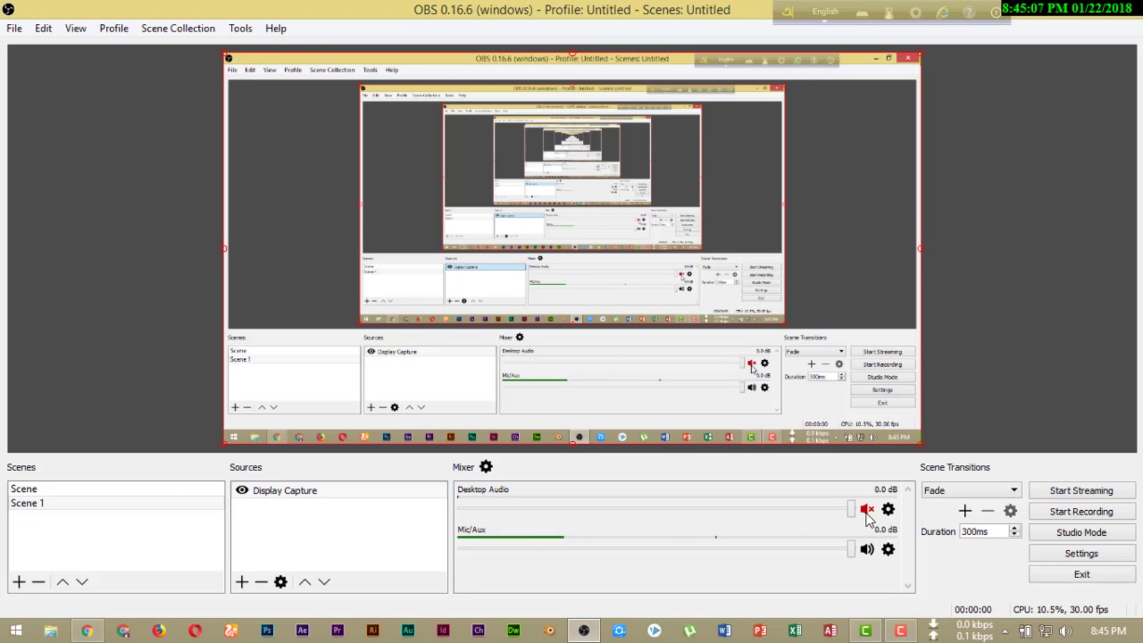
pyautogui.click(867, 510)
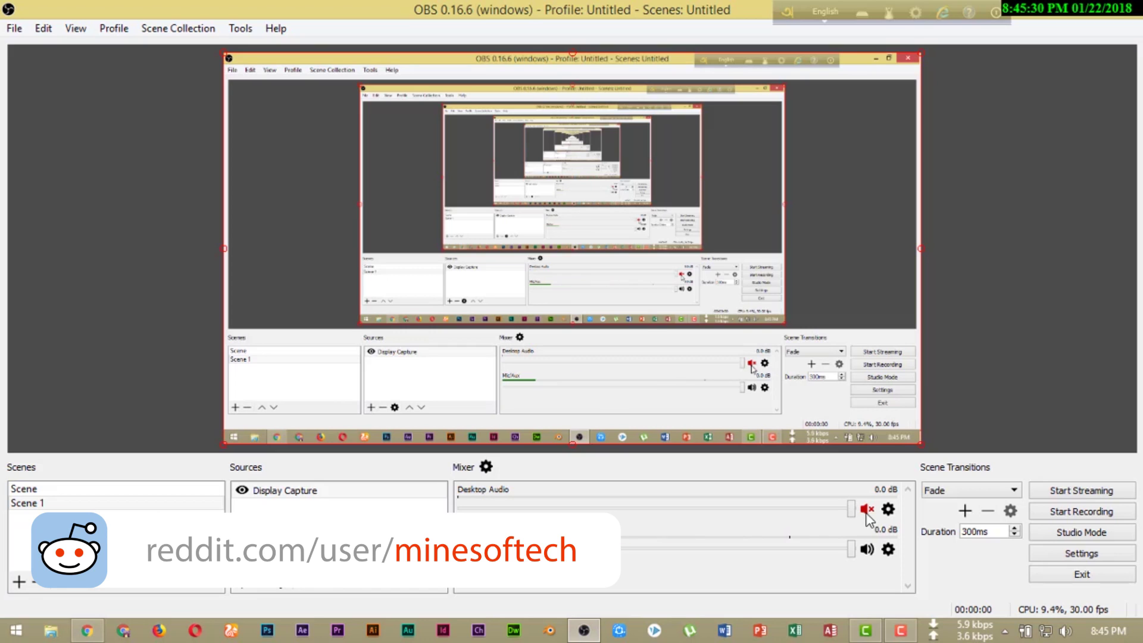
# Select mp4 as the recording format in the output settings.
pyautogui.click(1098, 553)
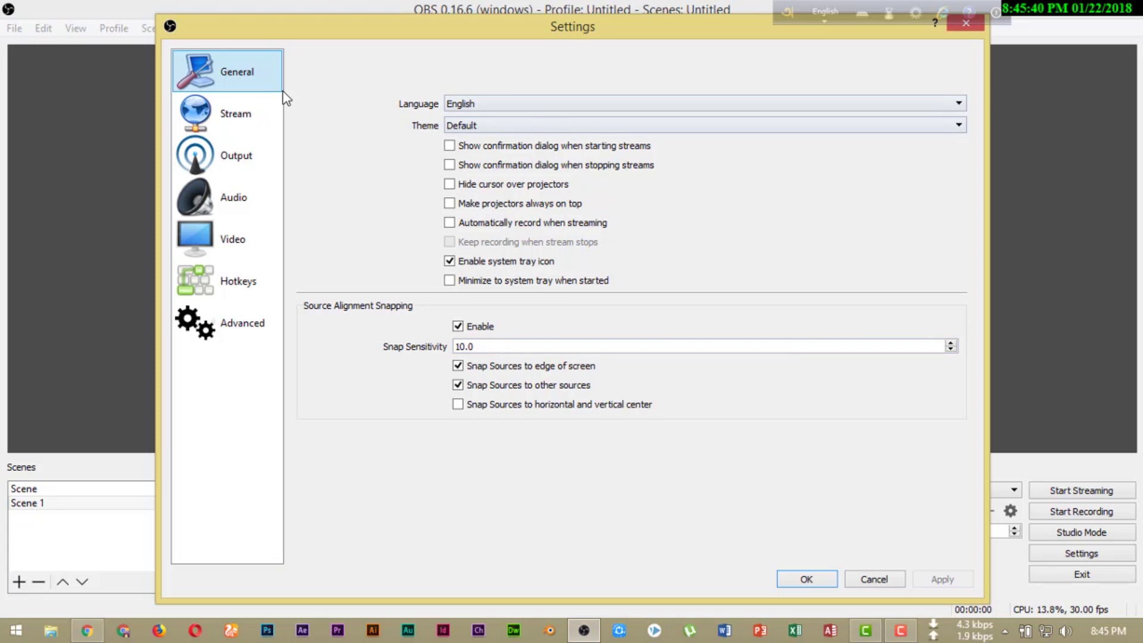
pyautogui.click(233, 160)
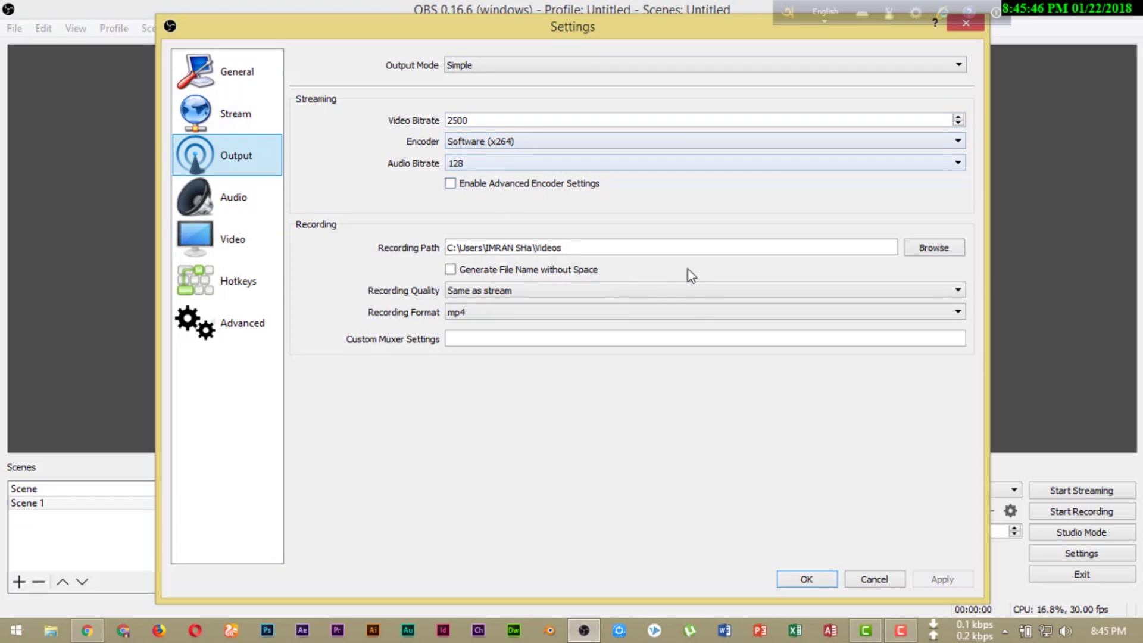
pyautogui.click(580, 312)
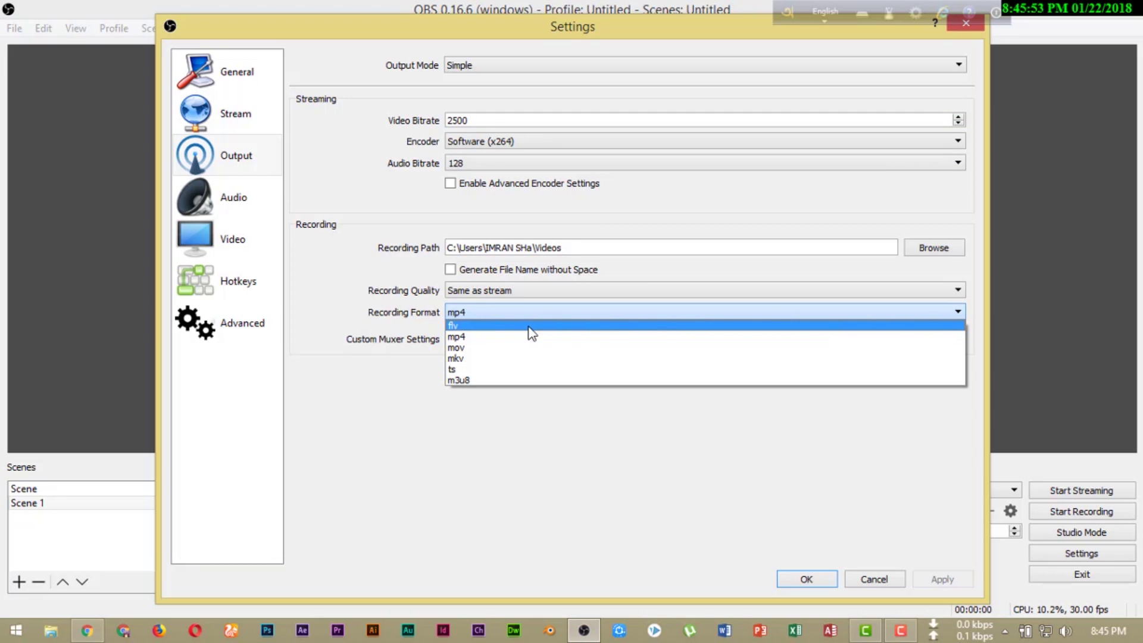
pyautogui.click(520, 336)
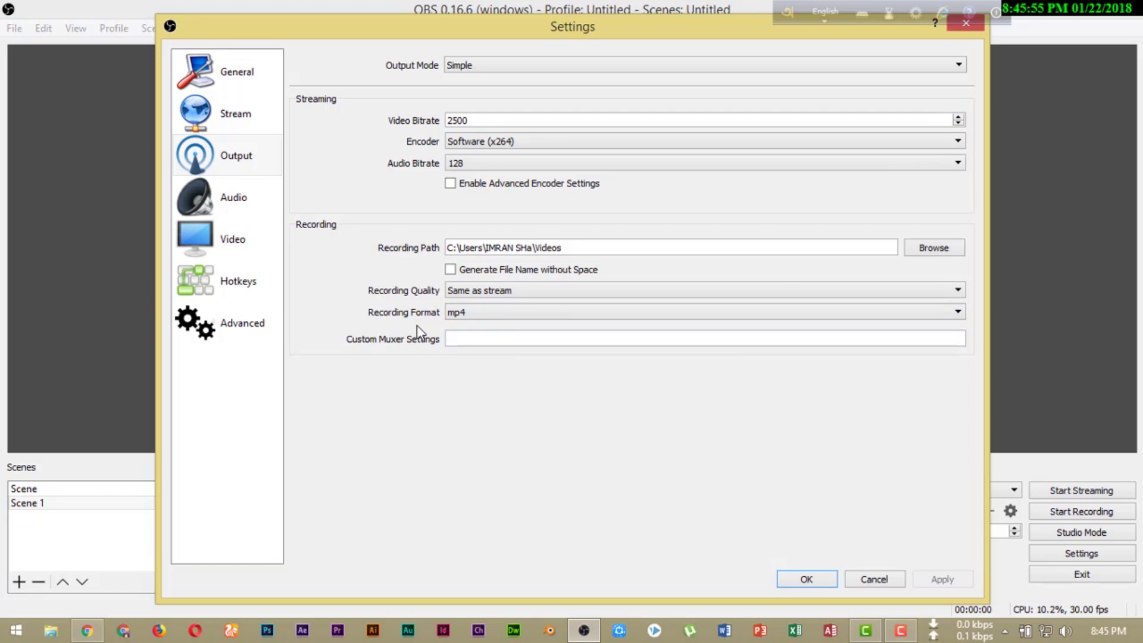
# Review the base canvas resolution in the video settings, choose 30 as the common FPS value, and confirm the settings.
pyautogui.click(244, 253)
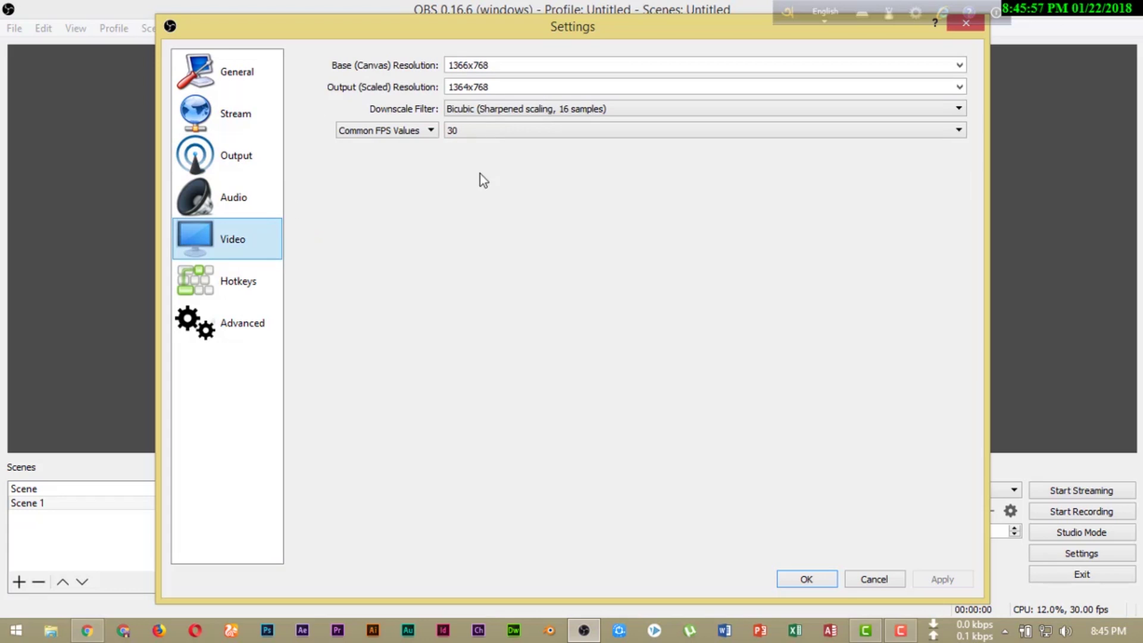
pyautogui.click(959, 71)
pyautogui.click(959, 70)
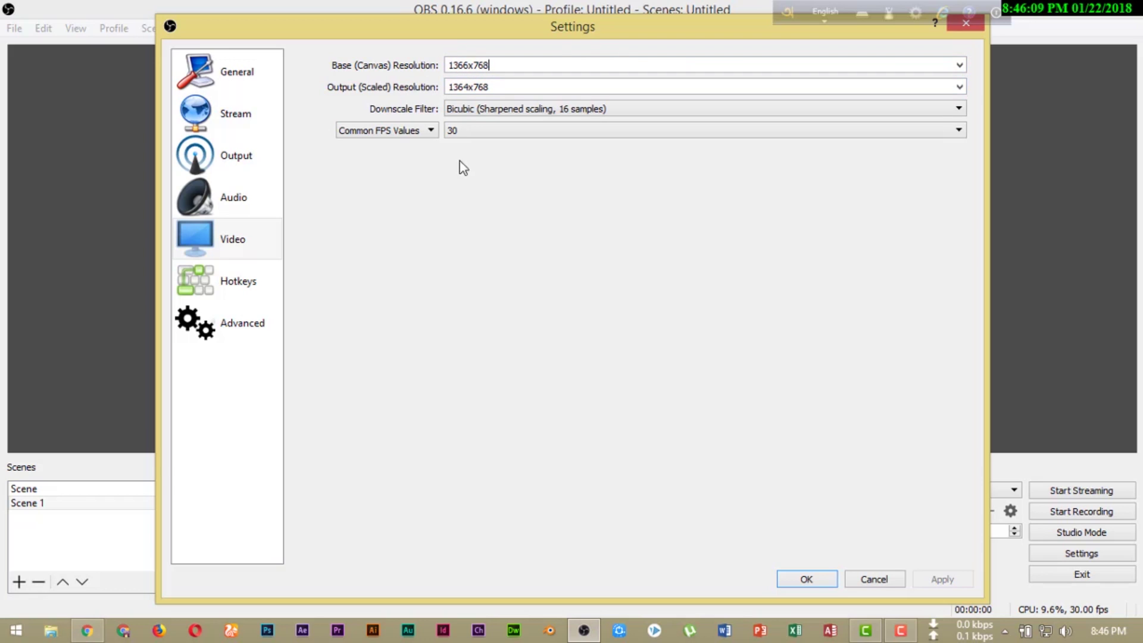
pyautogui.click(598, 133)
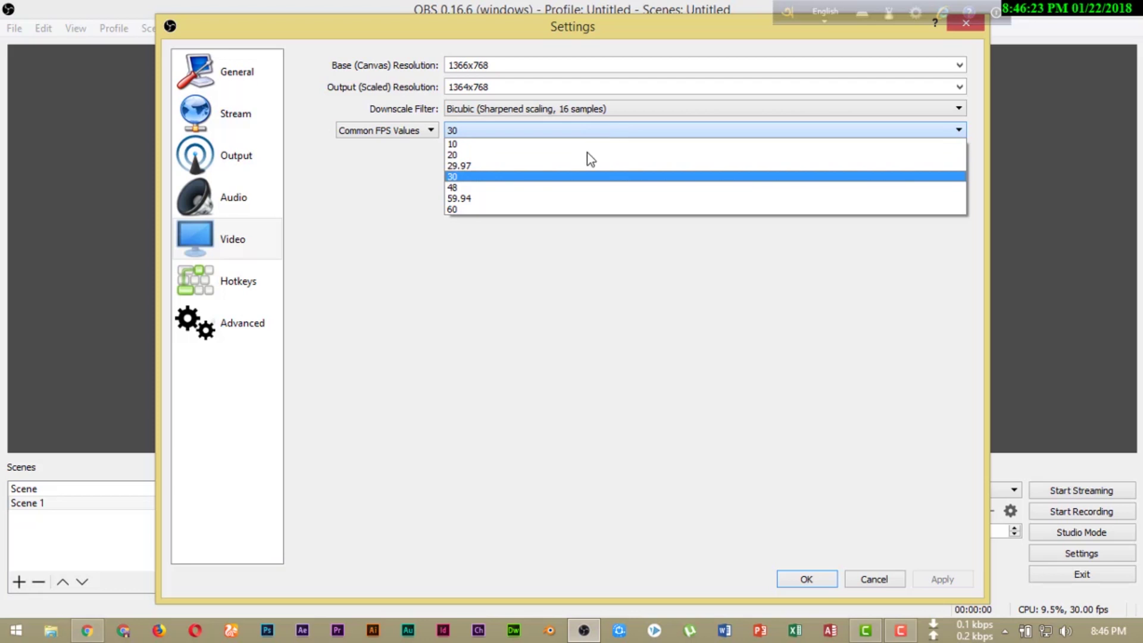
pyautogui.click(527, 178)
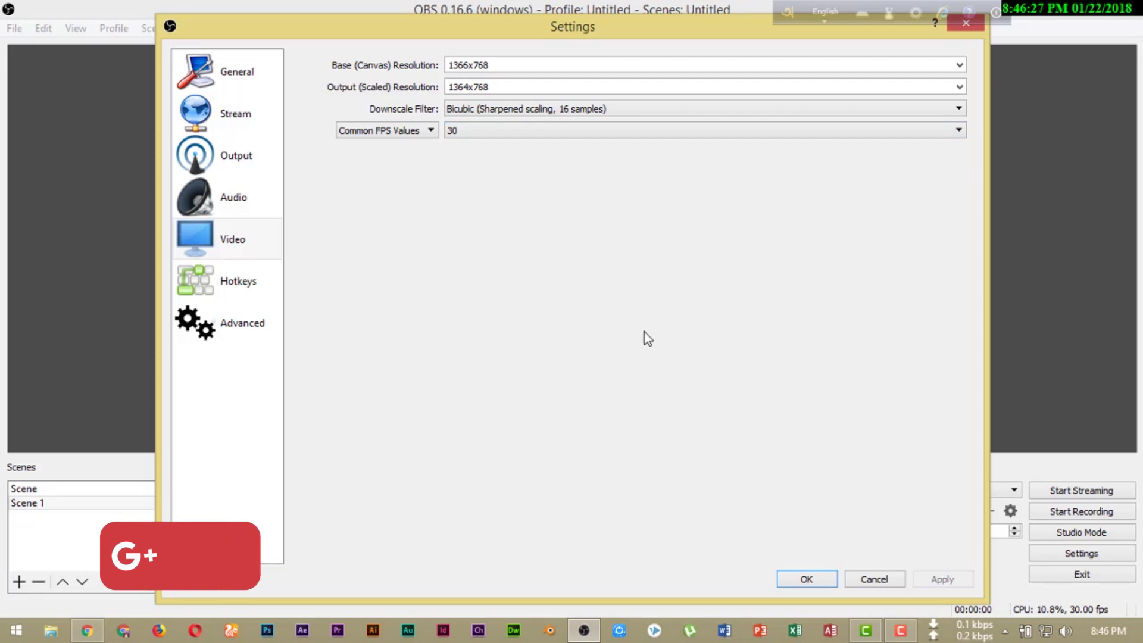
pyautogui.click(806, 579)
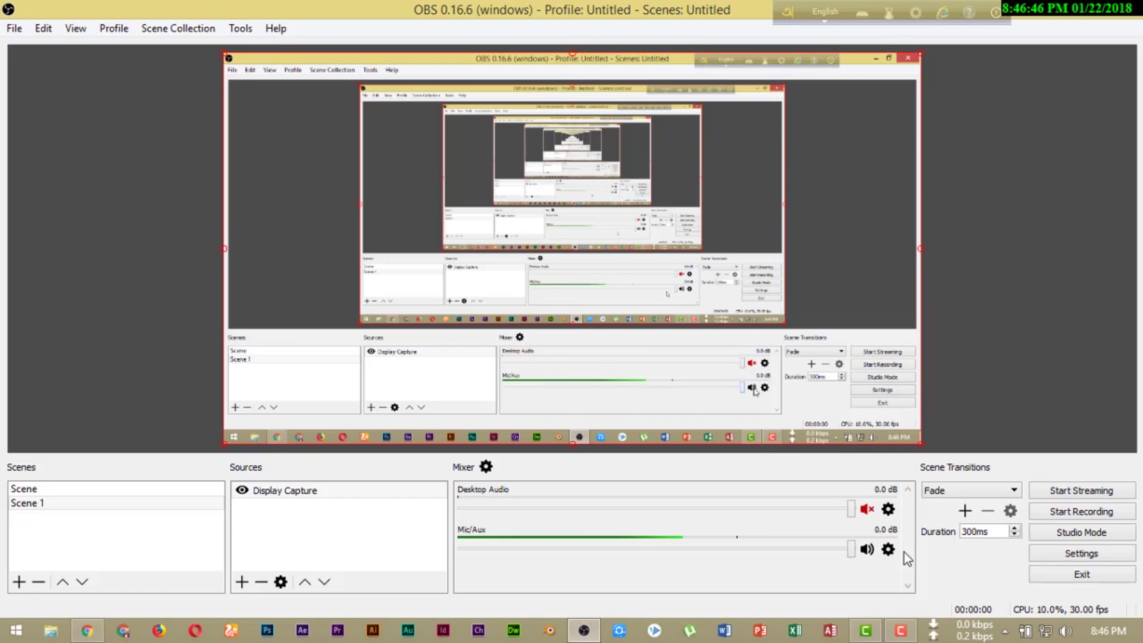
# Start recording the screen, minimize OBS and refresh the desktop.
pyautogui.click(1064, 513)
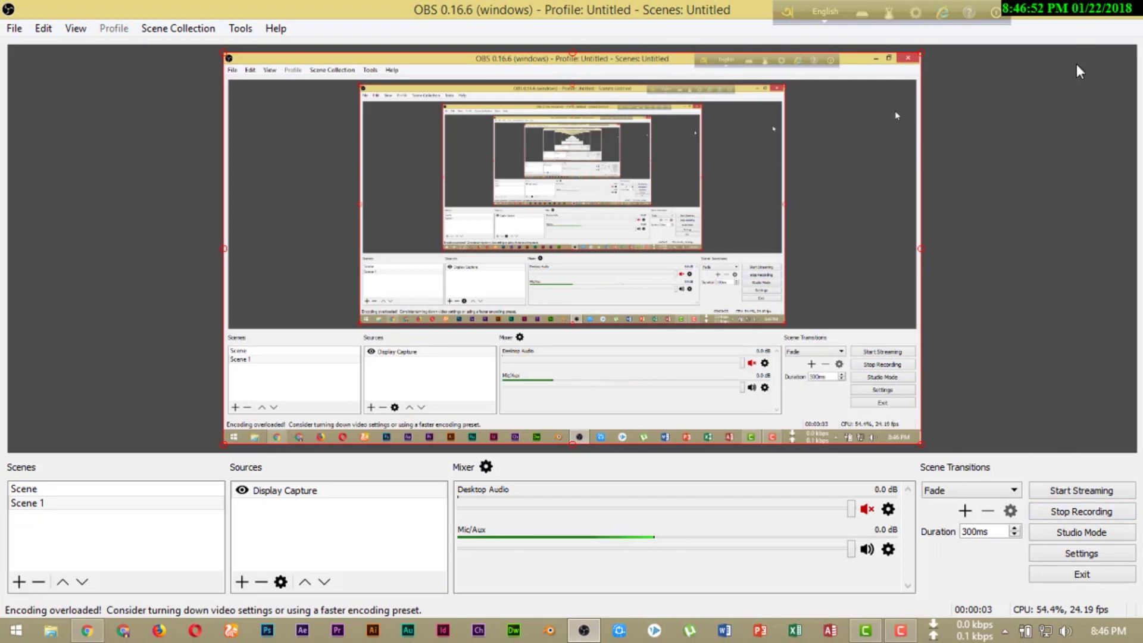
pyautogui.click(1070, 9)
pyautogui.rightClick(219, 70)
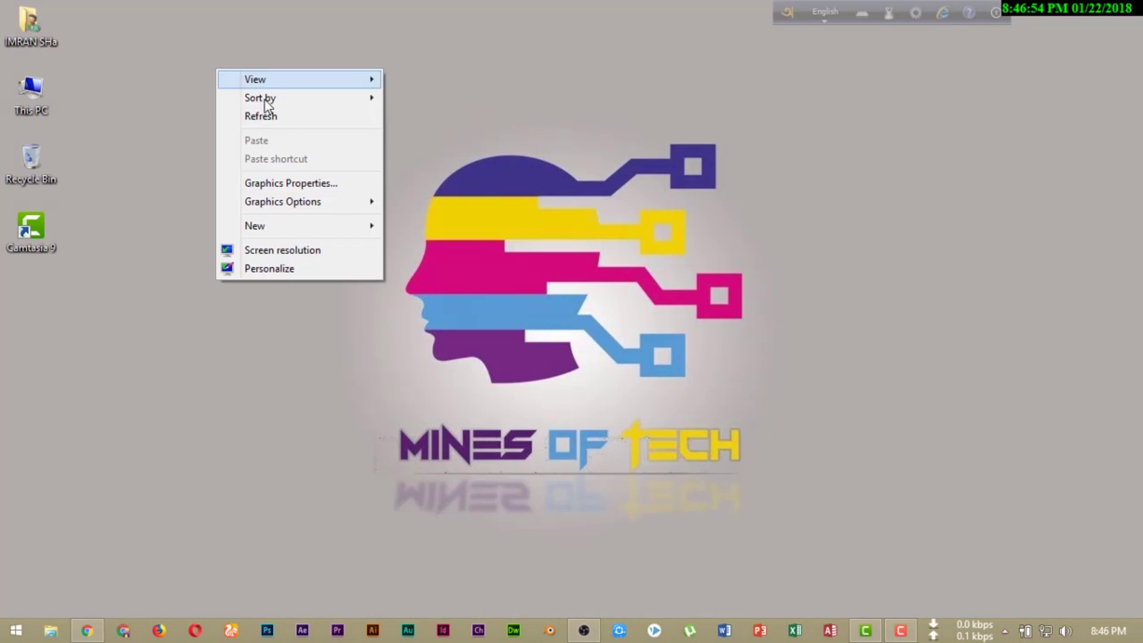
pyautogui.click(262, 115)
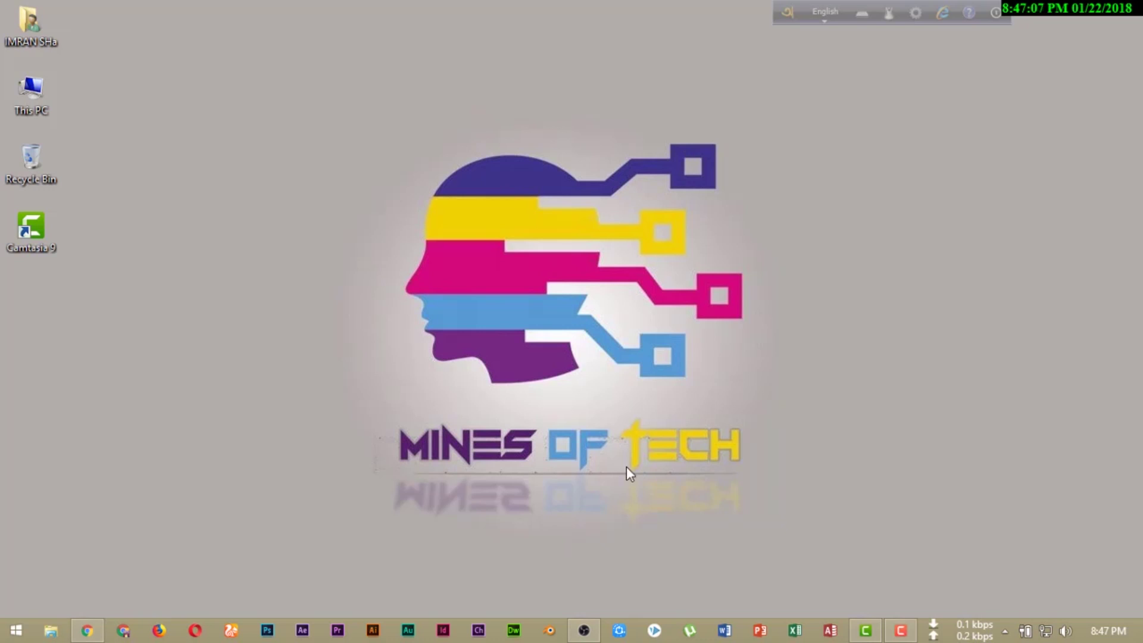
# Switch back to OBS, stop the recording and return to the desktop.
pyautogui.click(584, 631)
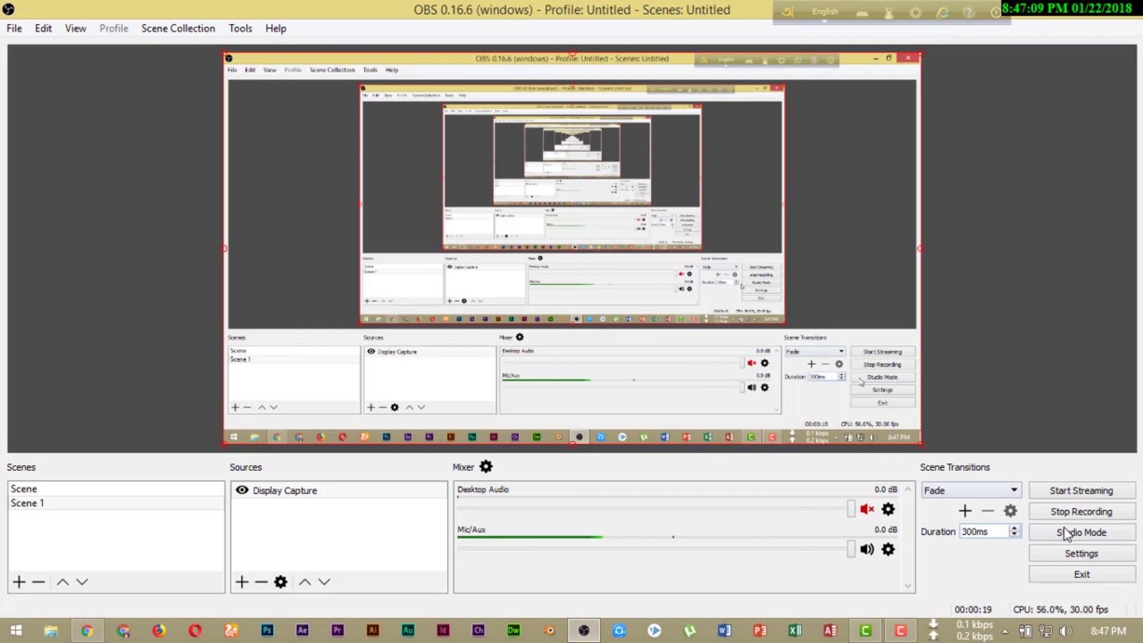
pyautogui.click(1064, 513)
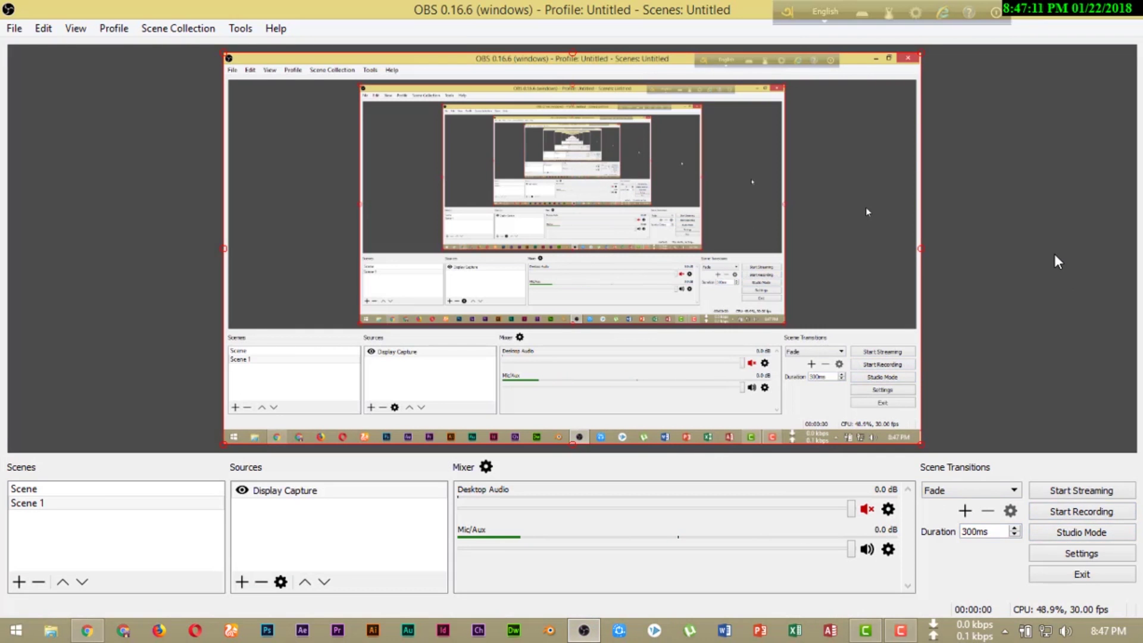
pyautogui.click(1069, 10)
pyautogui.rightClick(360, 90)
pyautogui.click(420, 138)
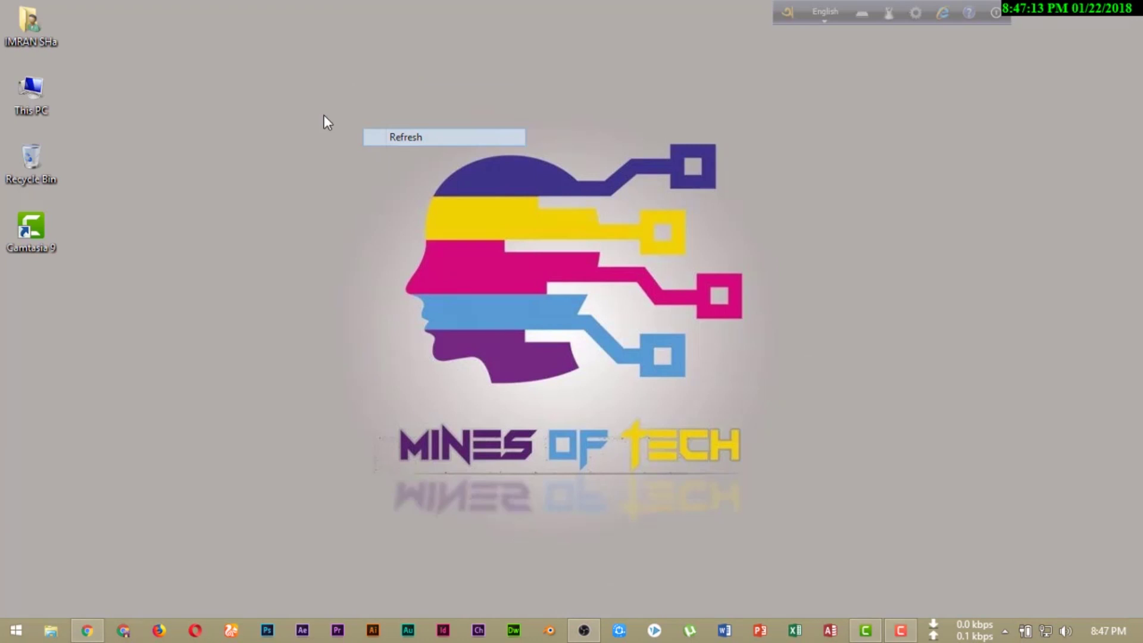
# Open the Videos folder in File Explorer and refresh it to find the new recording.
pyautogui.doubleClick(28, 99)
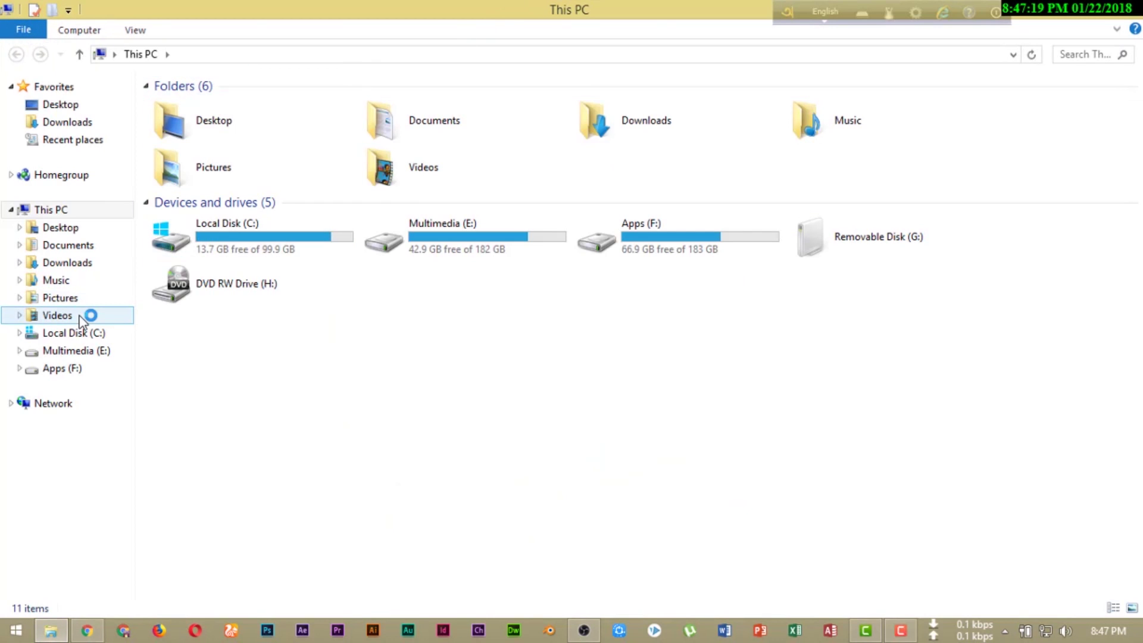
pyautogui.click(57, 316)
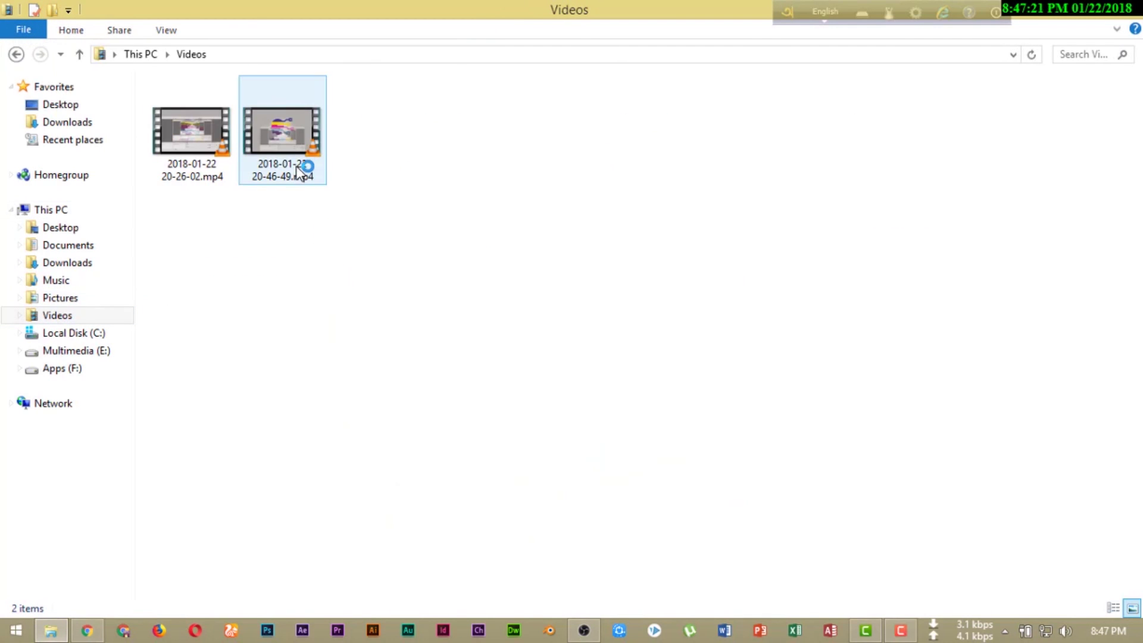
pyautogui.click(301, 173)
pyautogui.rightClick(475, 194)
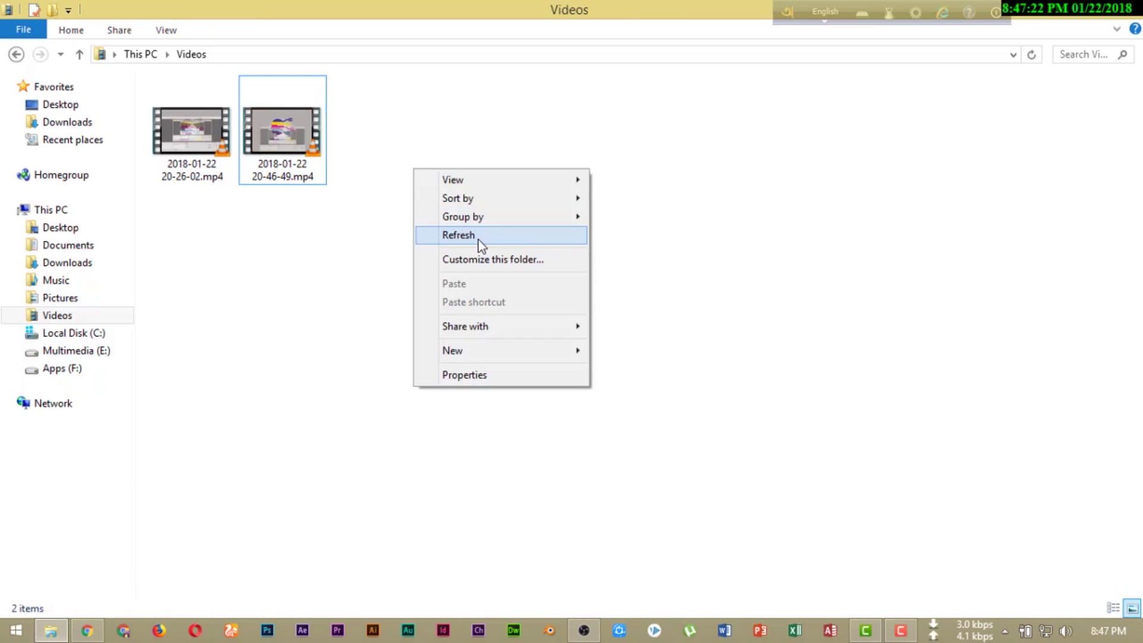
pyautogui.click(458, 236)
pyautogui.doubleClick(305, 129)
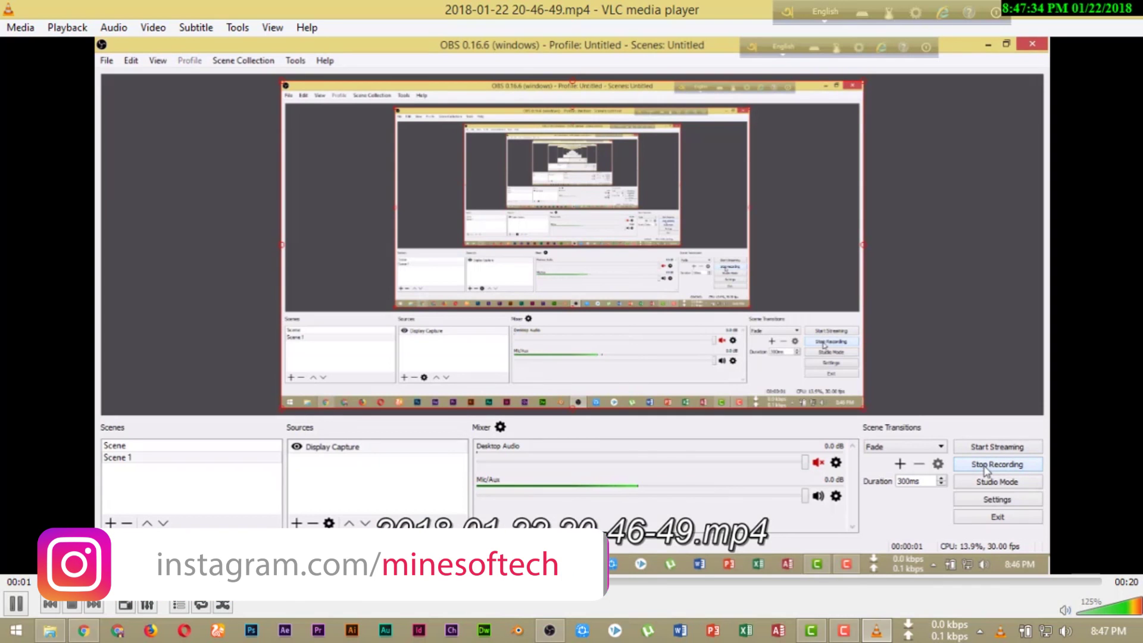
pyautogui.press('Right')
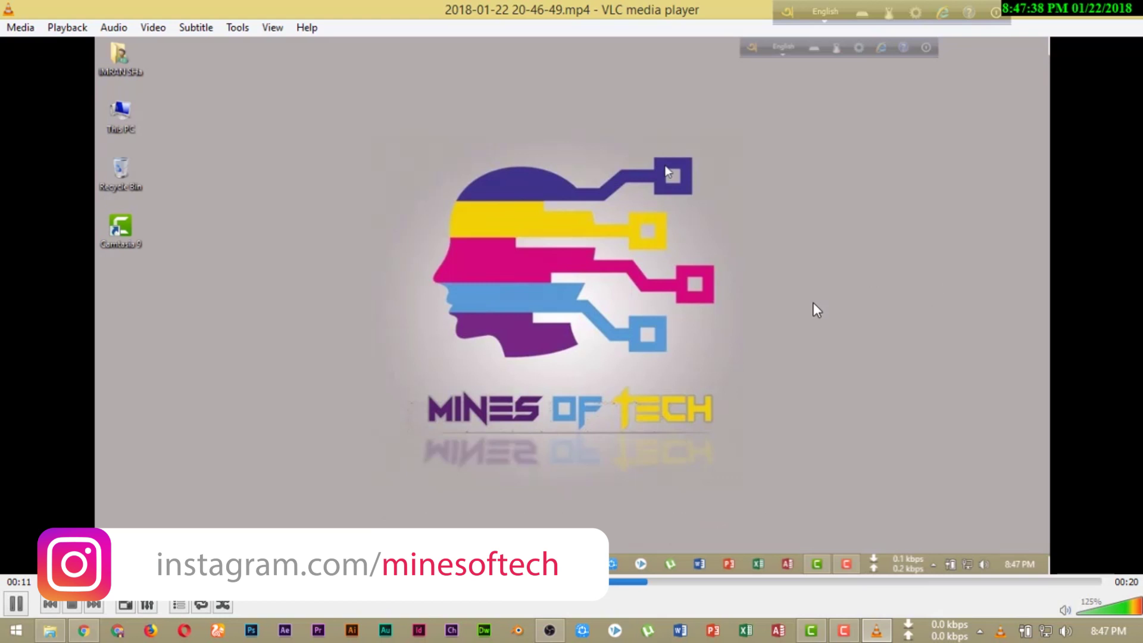
pyautogui.press('space')
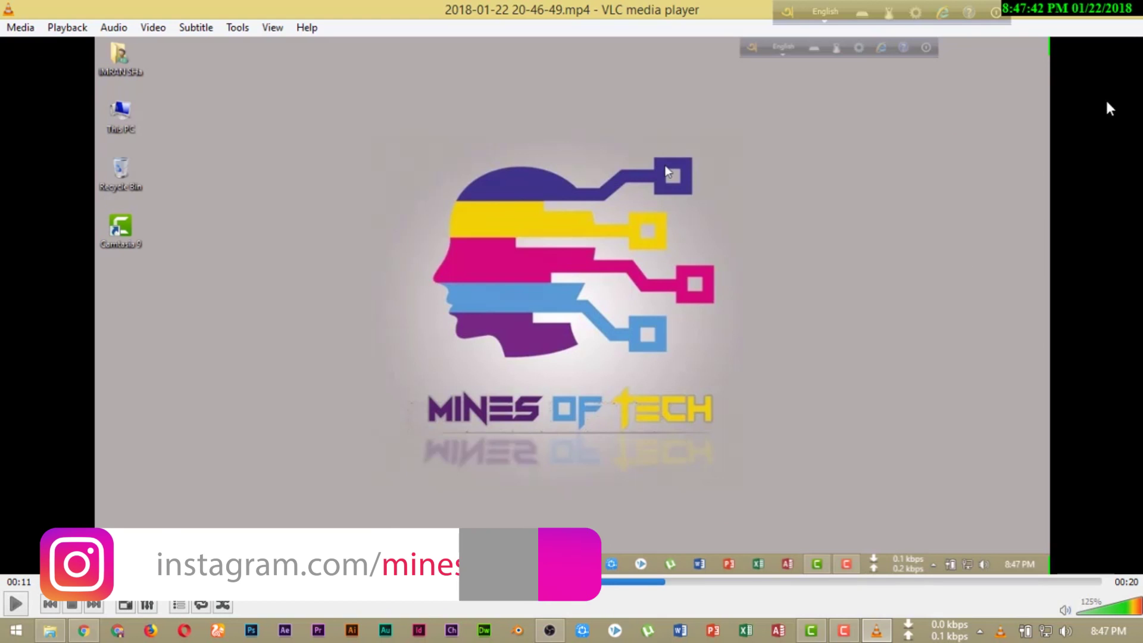
pyautogui.click(1130, 8)
# Refresh the Videos folder, close its window and refresh the desktop.
pyautogui.rightClick(538, 170)
pyautogui.click(594, 234)
pyautogui.rightClick(555, 178)
pyautogui.click(601, 244)
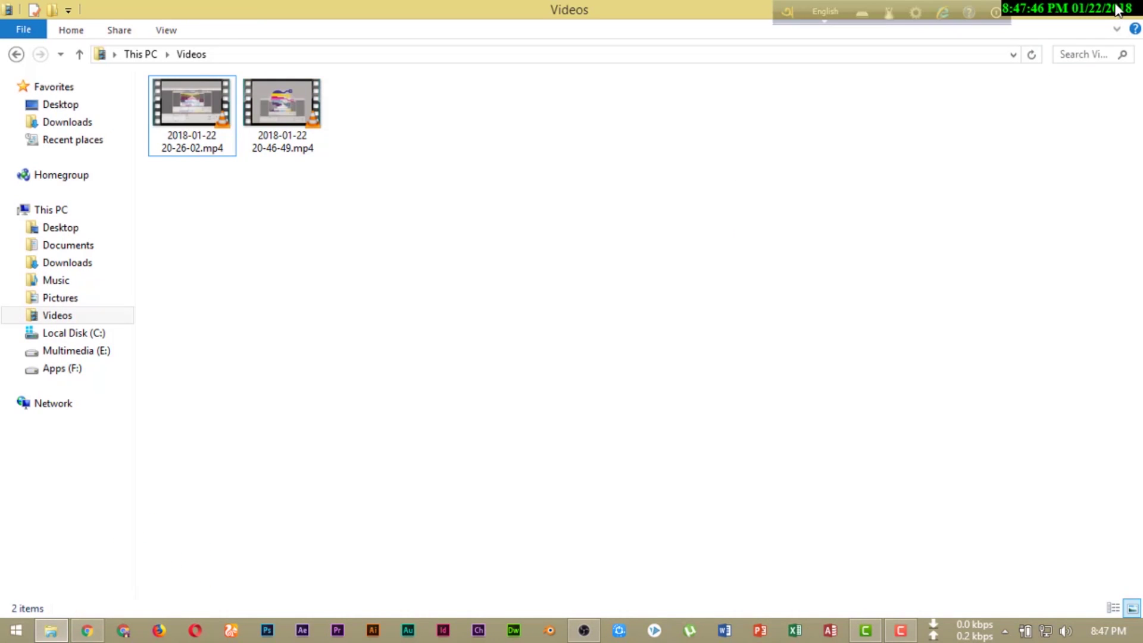
pyautogui.click(1119, 8)
pyautogui.rightClick(273, 97)
pyautogui.click(268, 127)
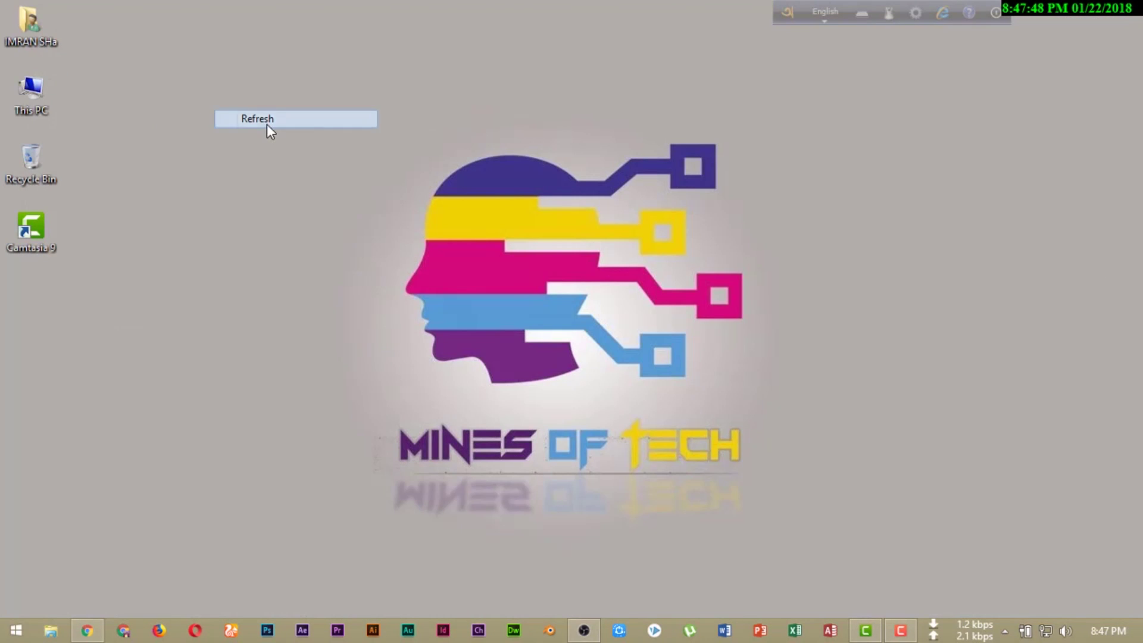